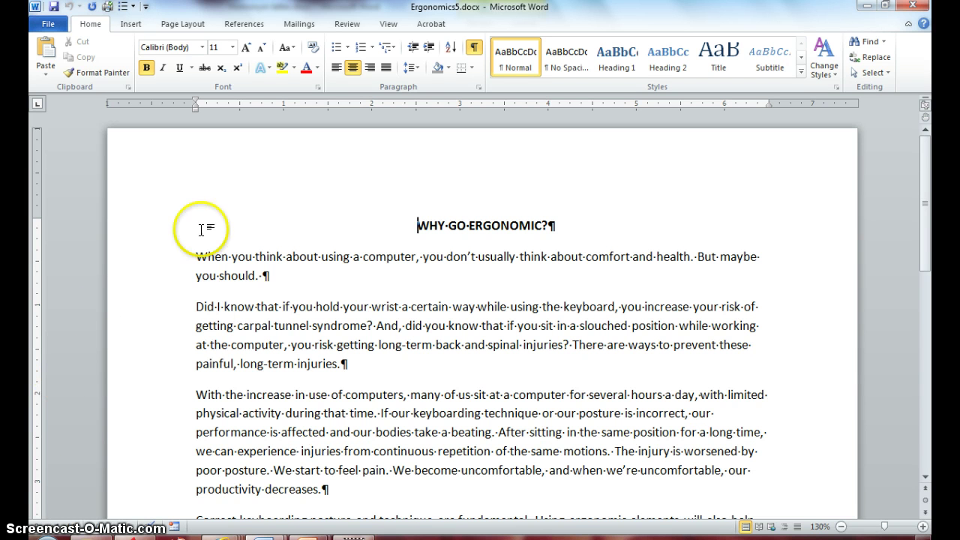
- Open the editing restrictions for the document and allow only the No changes (Read only) type of editing
click(347, 25)
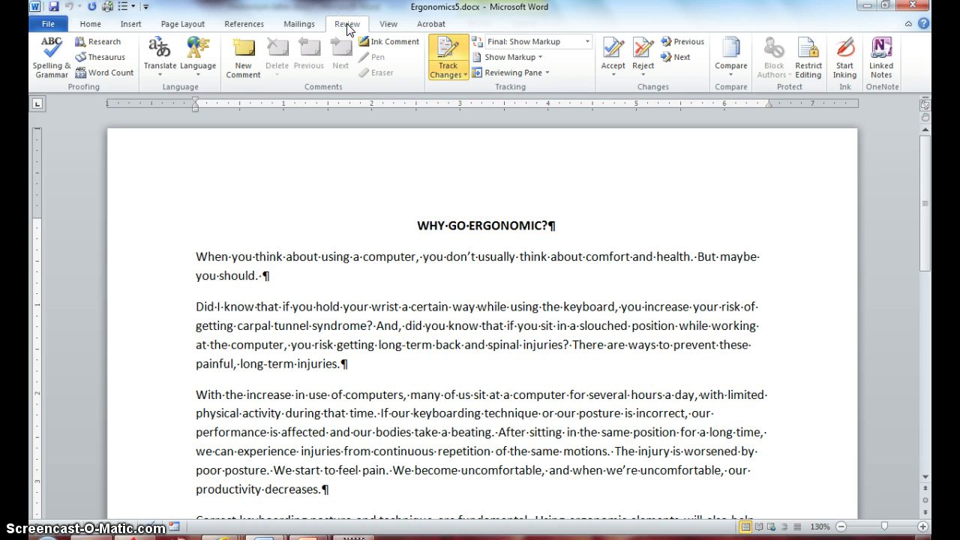
click(348, 27)
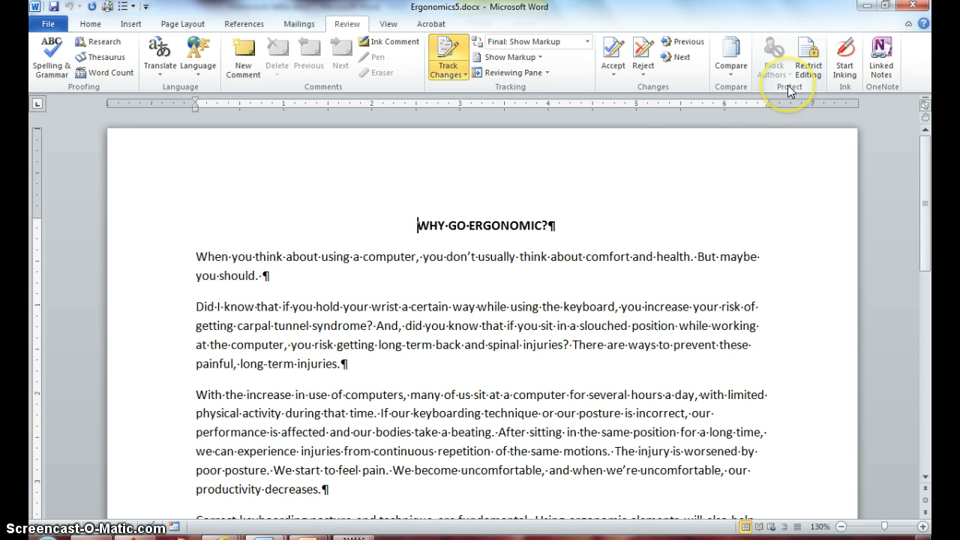
click(810, 52)
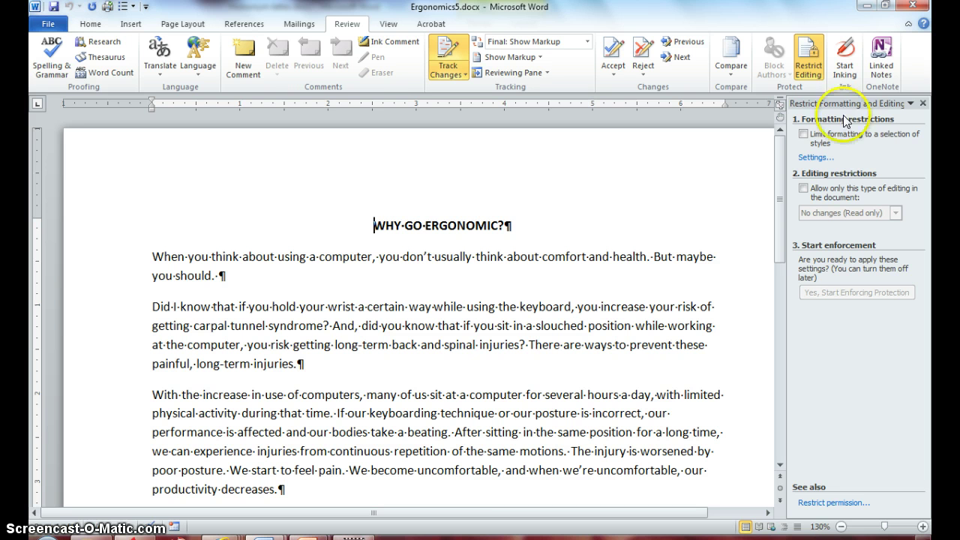
click(804, 191)
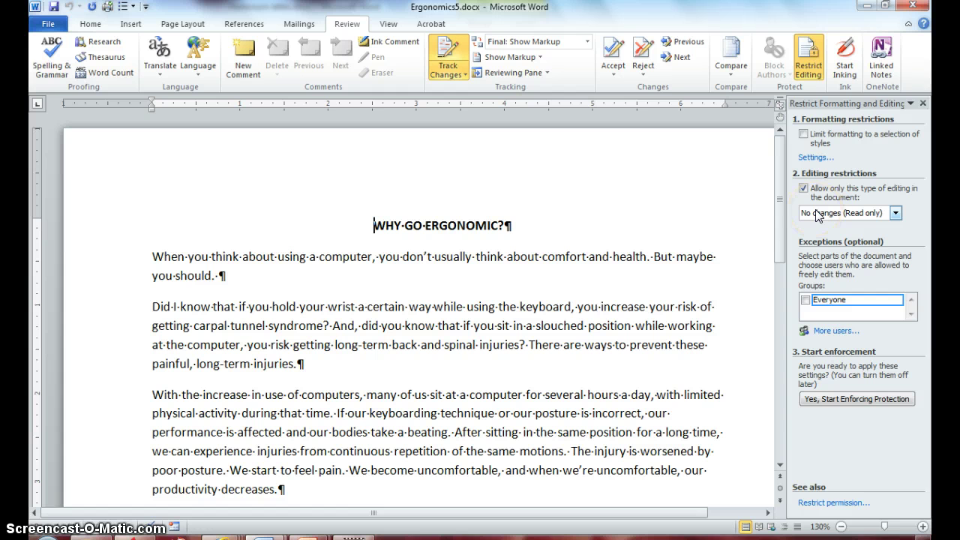
- Try the Tracked changes and Comments editing restrictions, and return the setting to No changes (Read only)
click(895, 213)
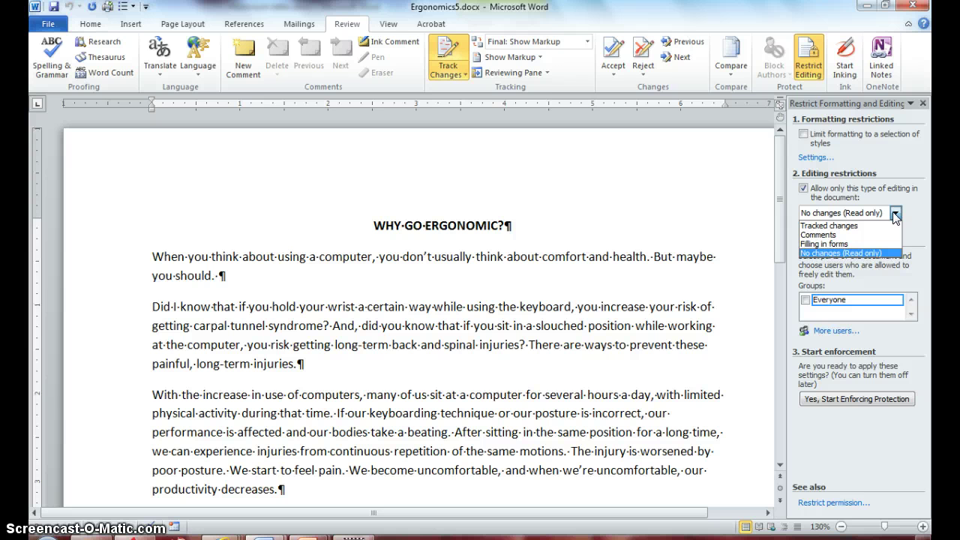
click(868, 231)
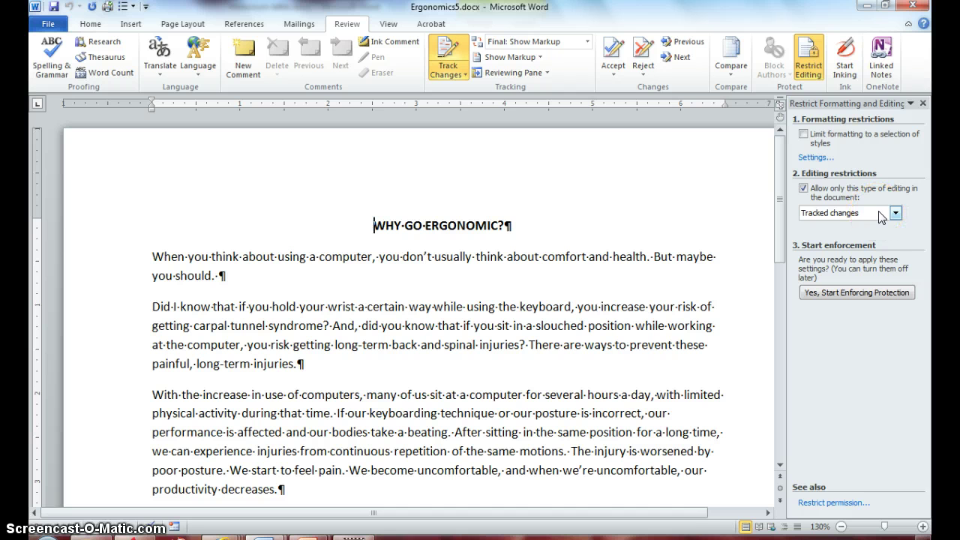
click(895, 215)
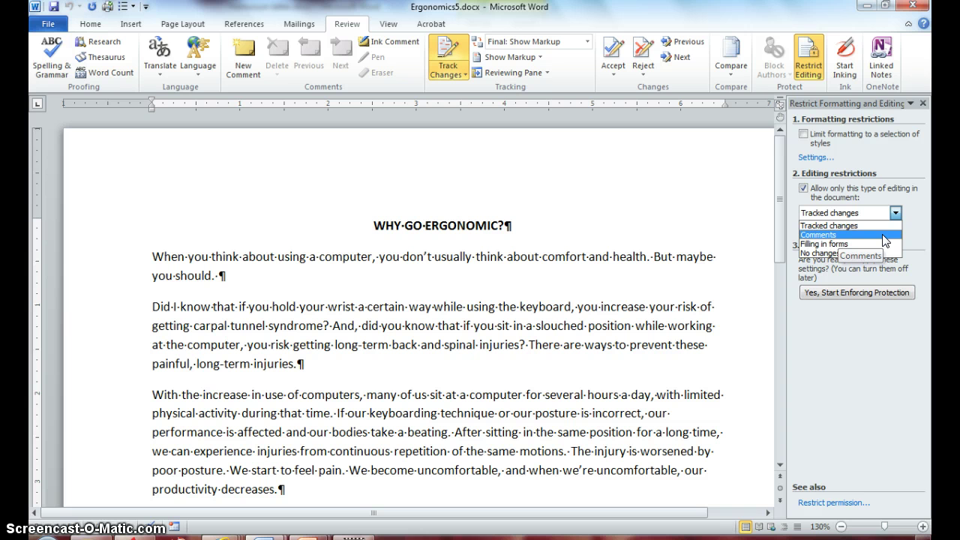
click(884, 236)
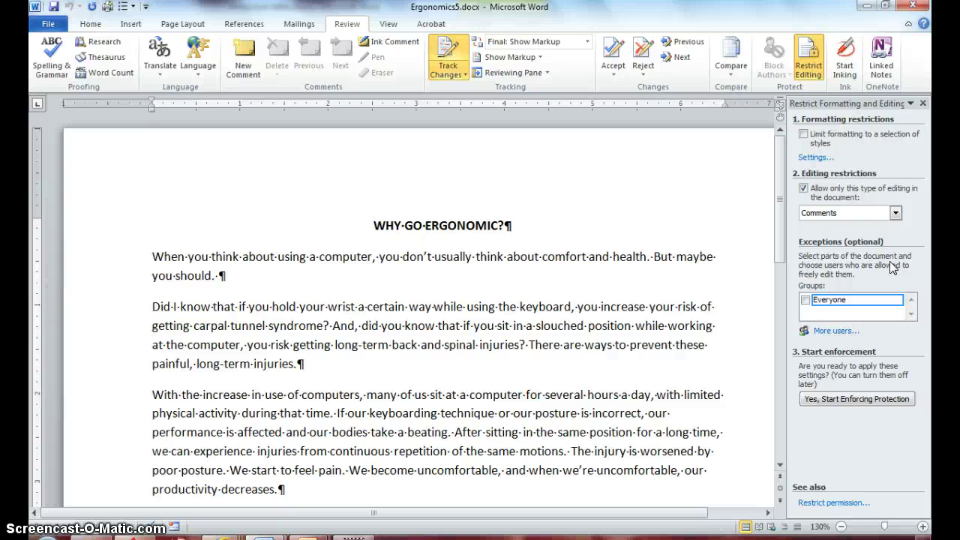
click(895, 213)
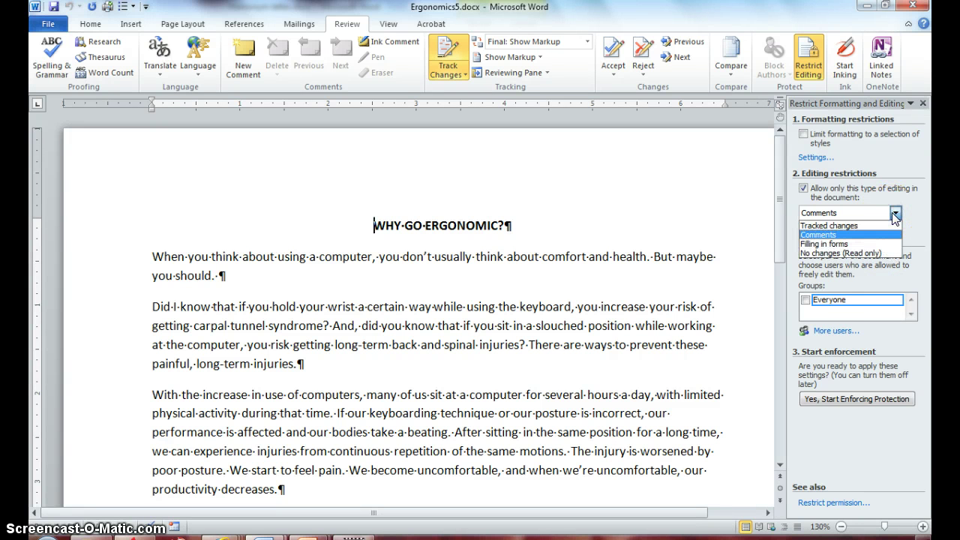
click(876, 254)
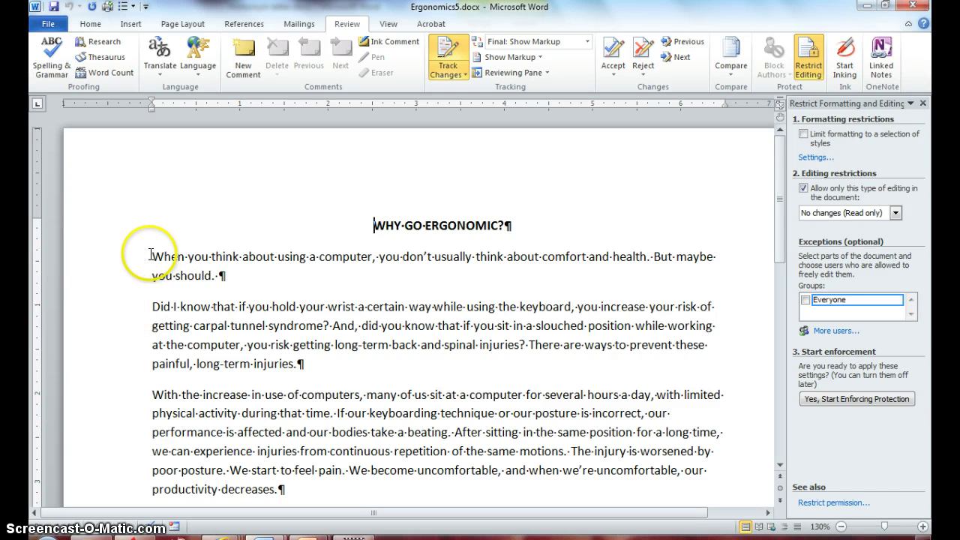
- Allow Everyone to edit the title through the third body paragraph, and remove all editing permissions for that group
drag(150, 255, 162, 171)
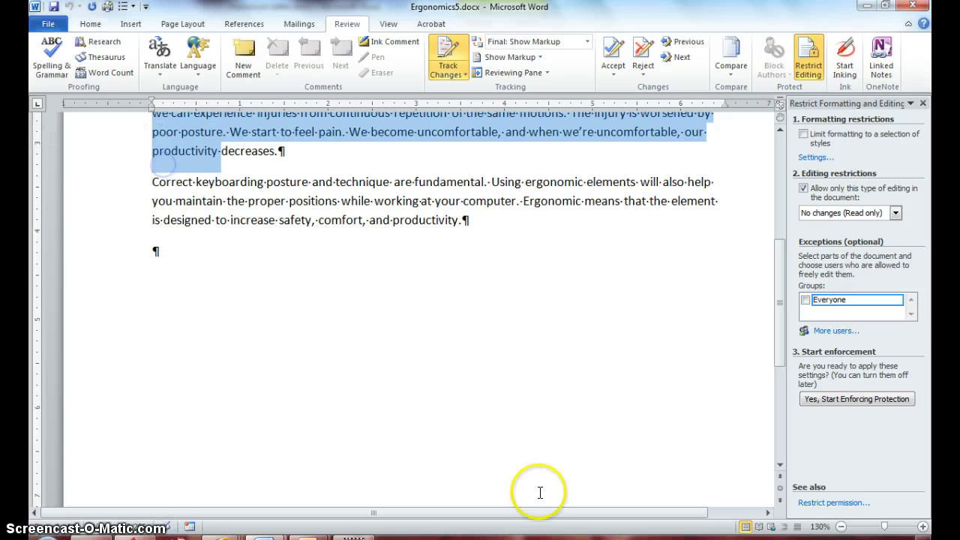
drag(780, 311, 769, 210)
mouse_move(370, 225)
mouse_down()
mouse_move(399, 515)
mouse_move(406, 288)
mouse_up()
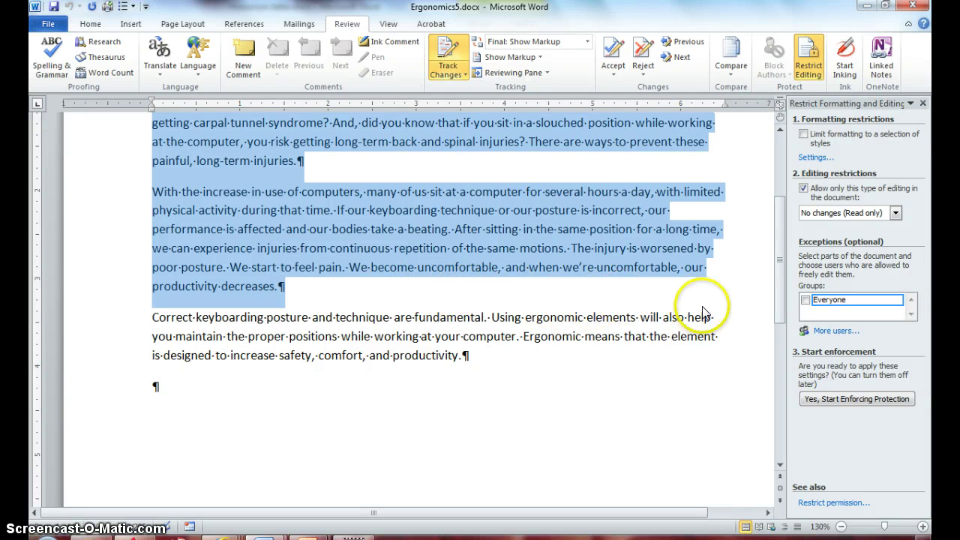
click(806, 300)
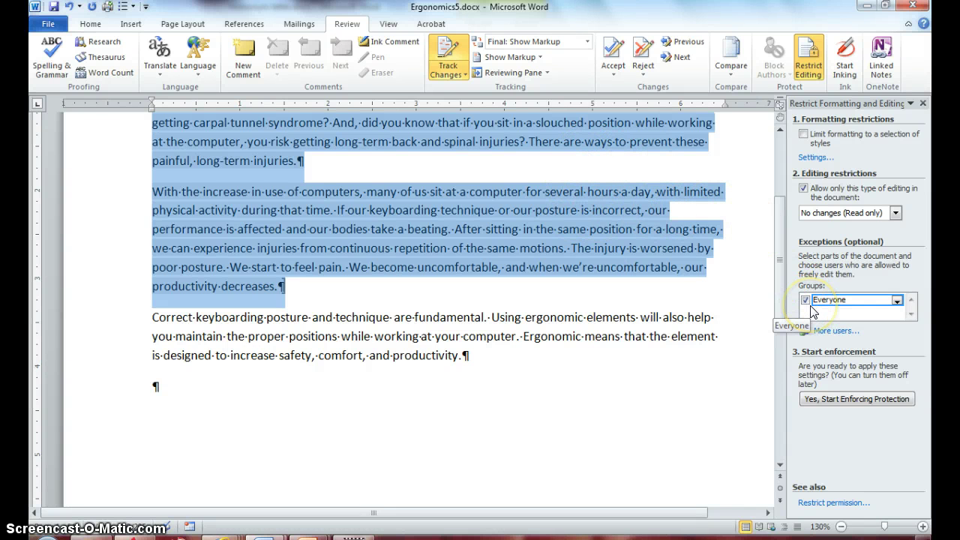
click(897, 300)
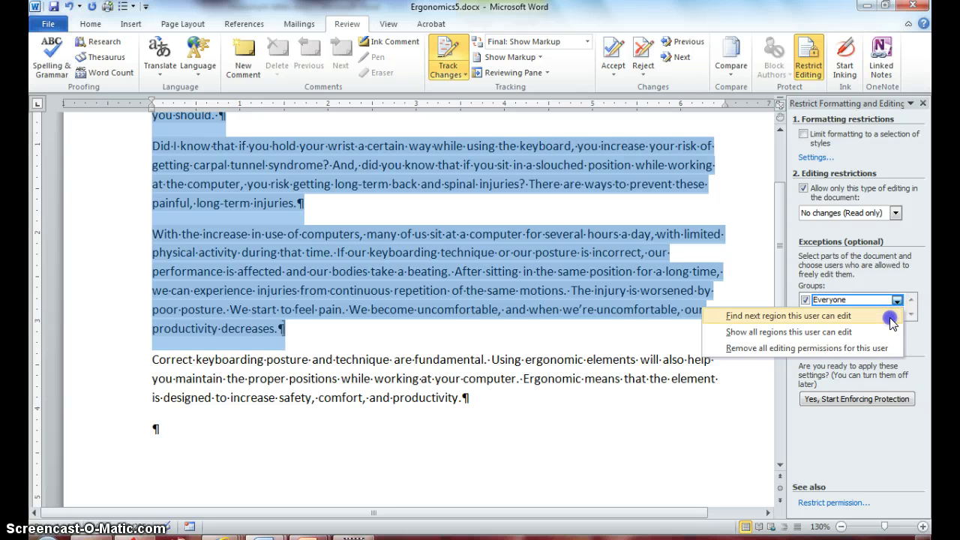
click(887, 346)
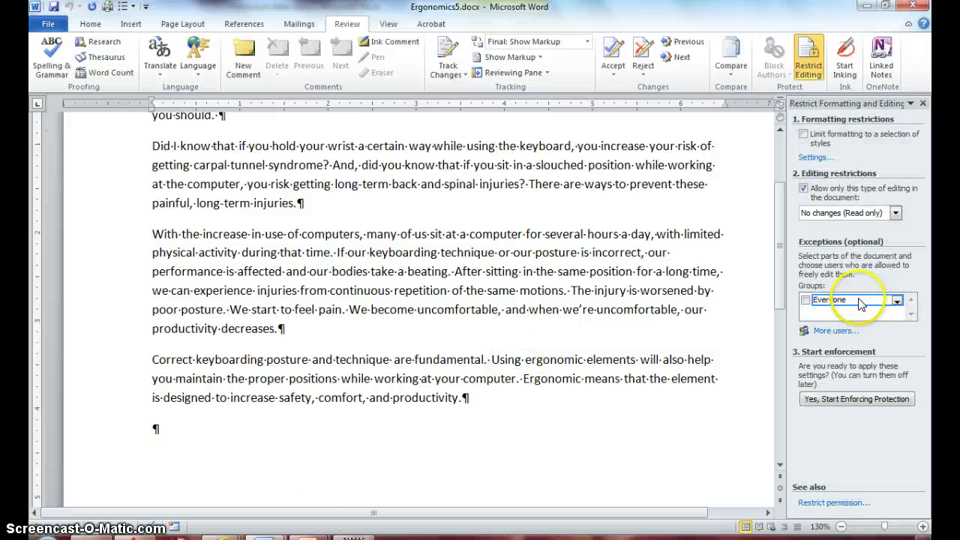
- Select the last paragraph, beginning "Correct keyboarding posture", and make it an exception that Everyone can freely edit
click(814, 307)
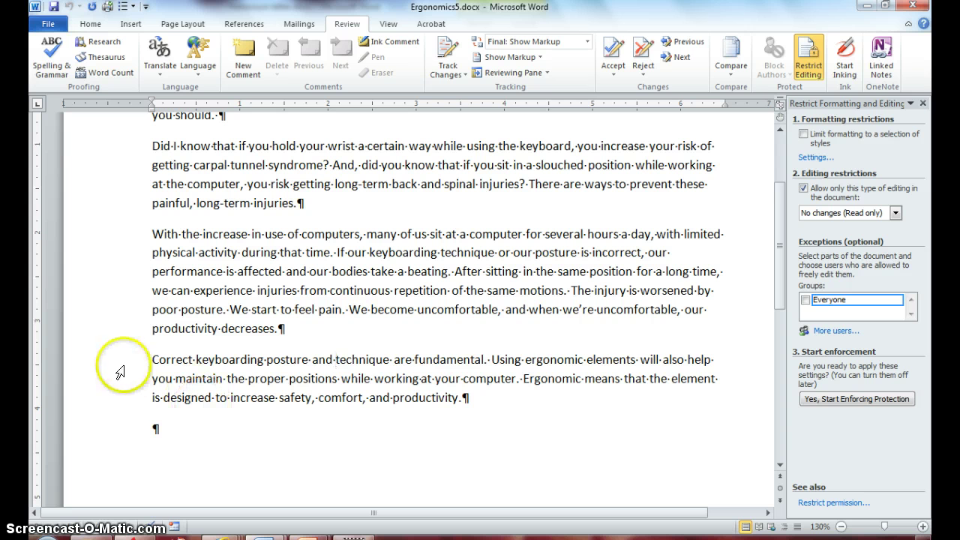
drag(150, 357, 273, 422)
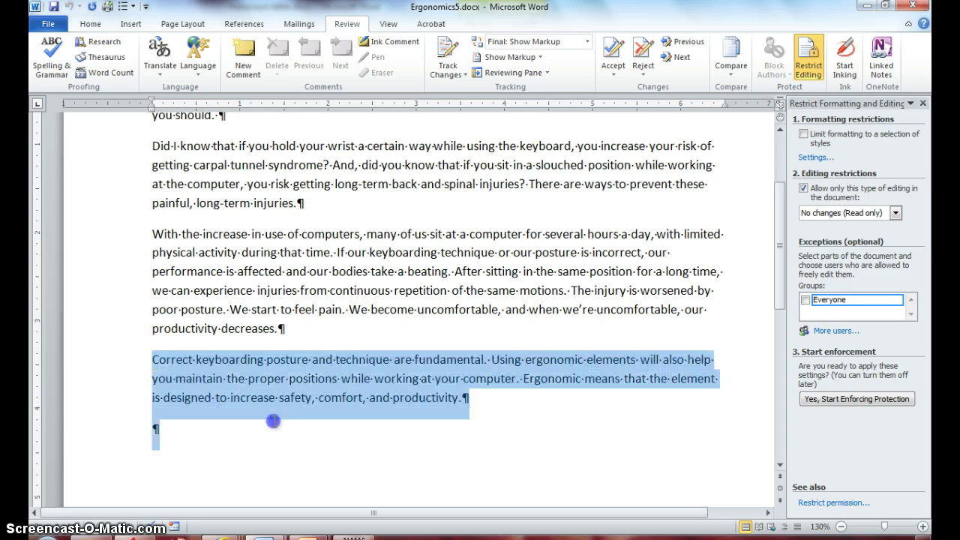
click(806, 301)
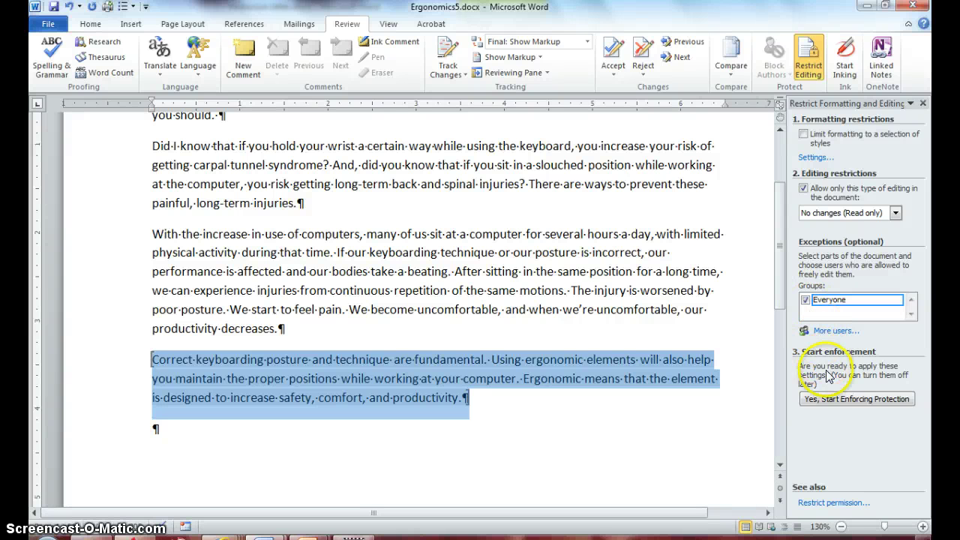
- Start enforcing protection on the document with the Password method, entering and confirming the new protection password
click(837, 401)
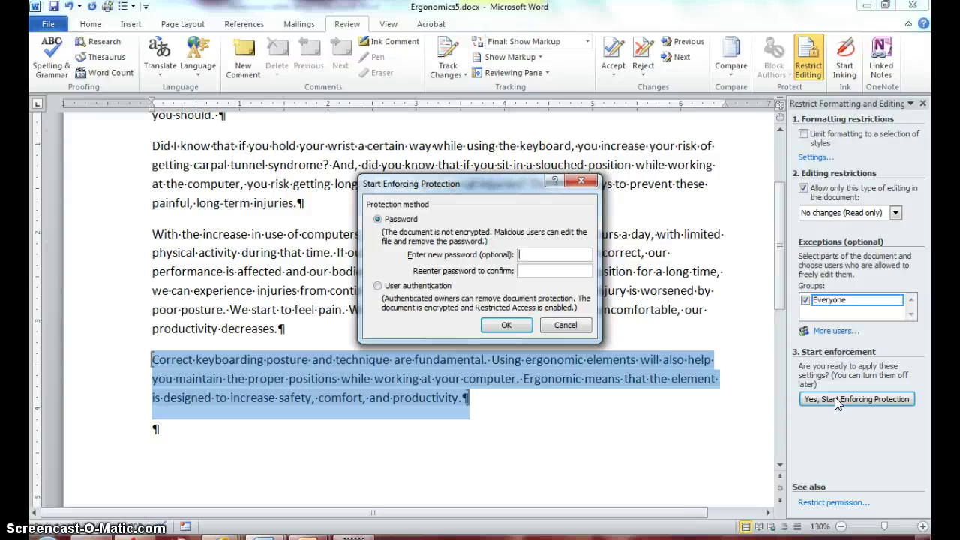
text(*******)
key(Tab)
text(*******)
click(507, 327)
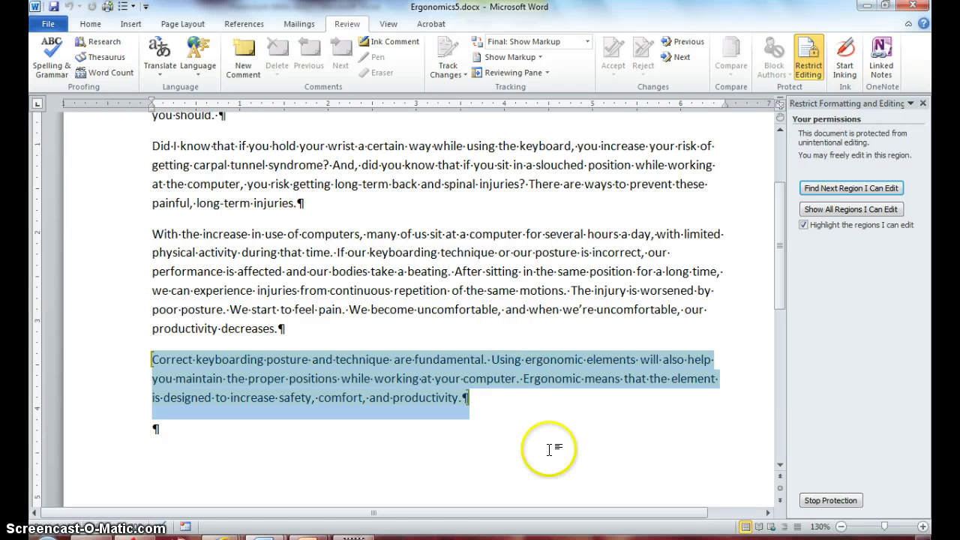
- Test whether text can be edited in the protected second and third body paragraphs
click(549, 449)
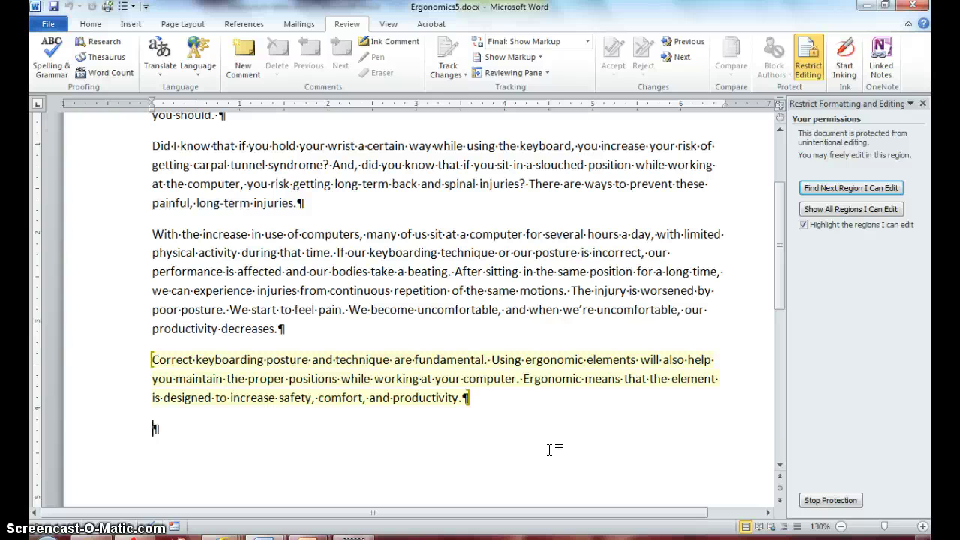
click(463, 254)
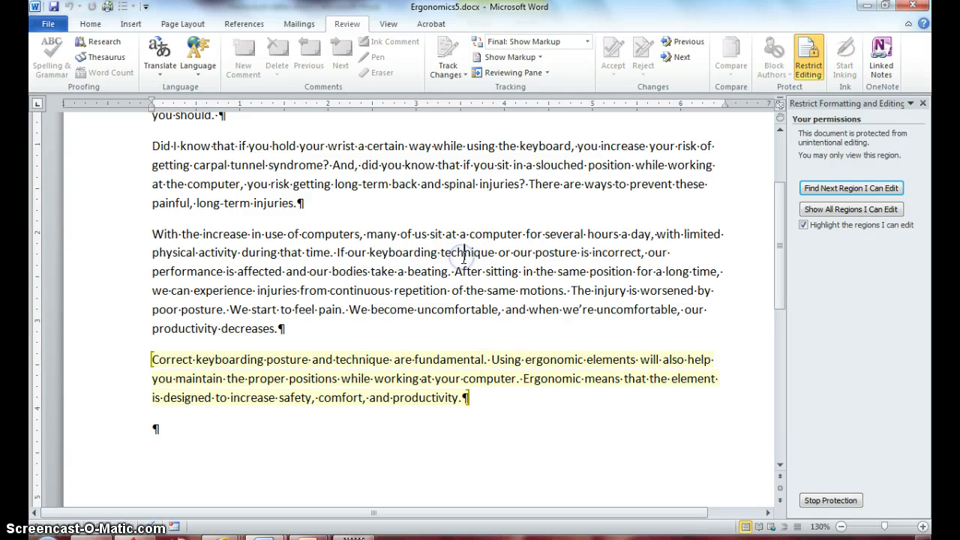
click(374, 147)
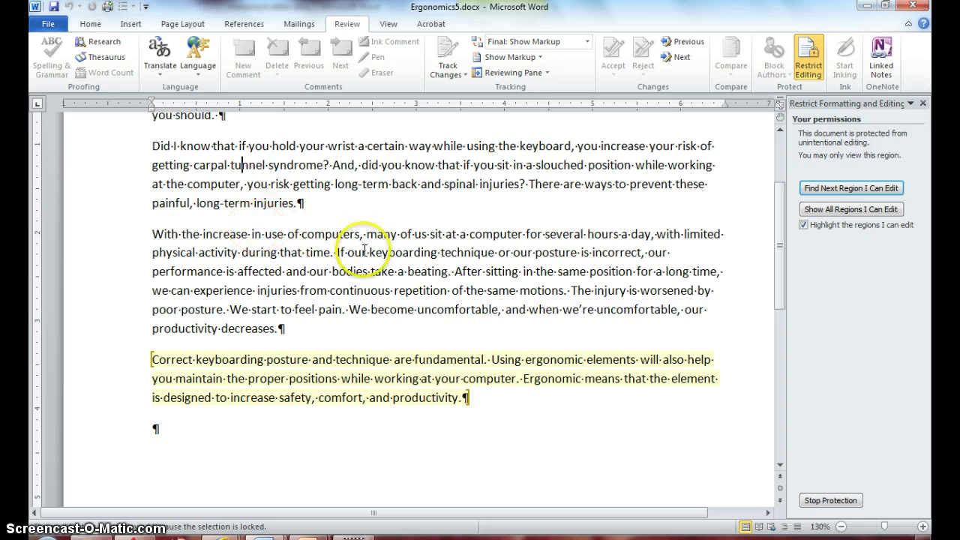
click(366, 252)
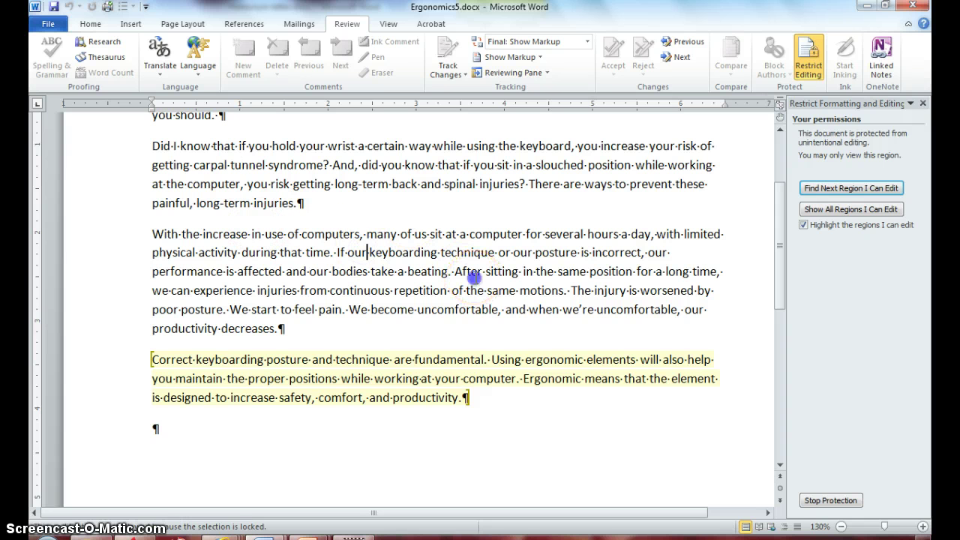
click(478, 272)
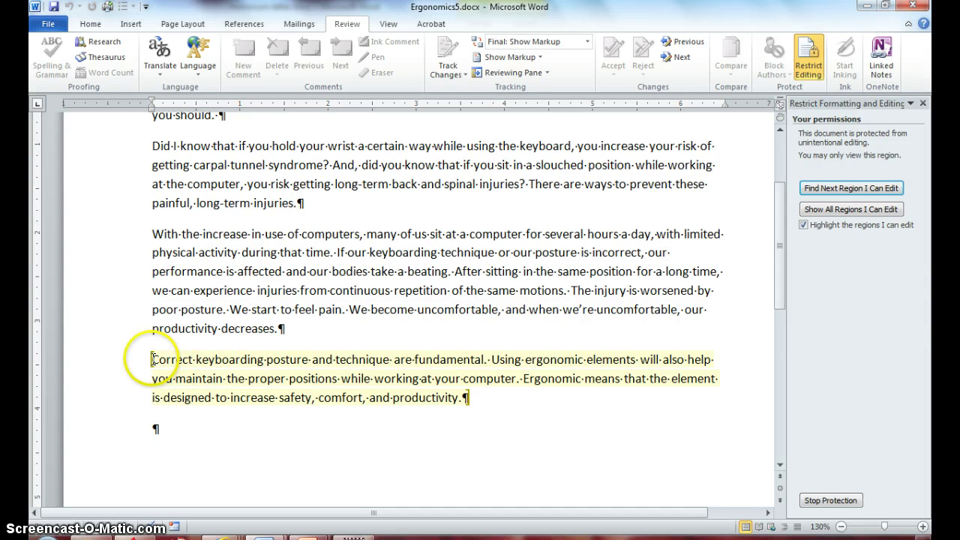
- Insert the word "Cat" at the start of the highlighted last paragraph and delete it again
click(152, 358)
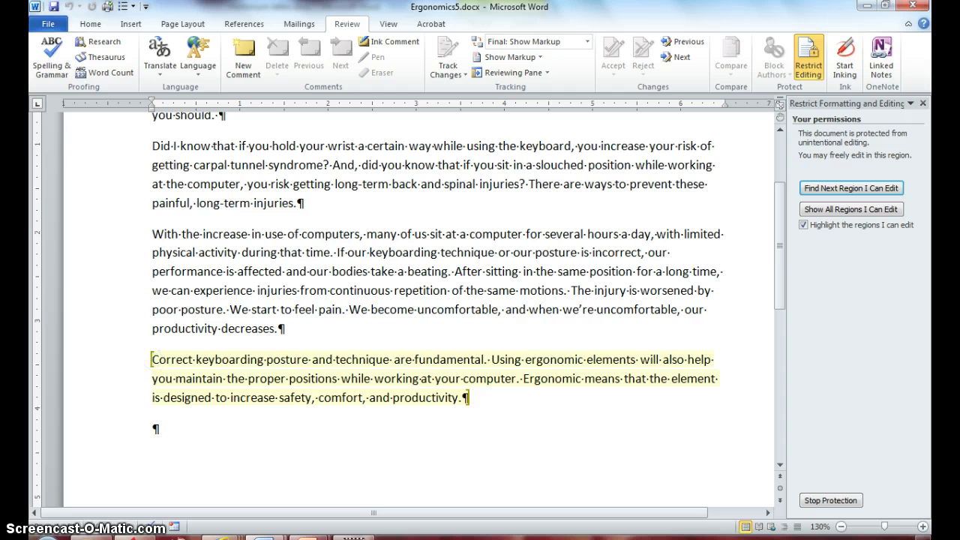
text(Cat)
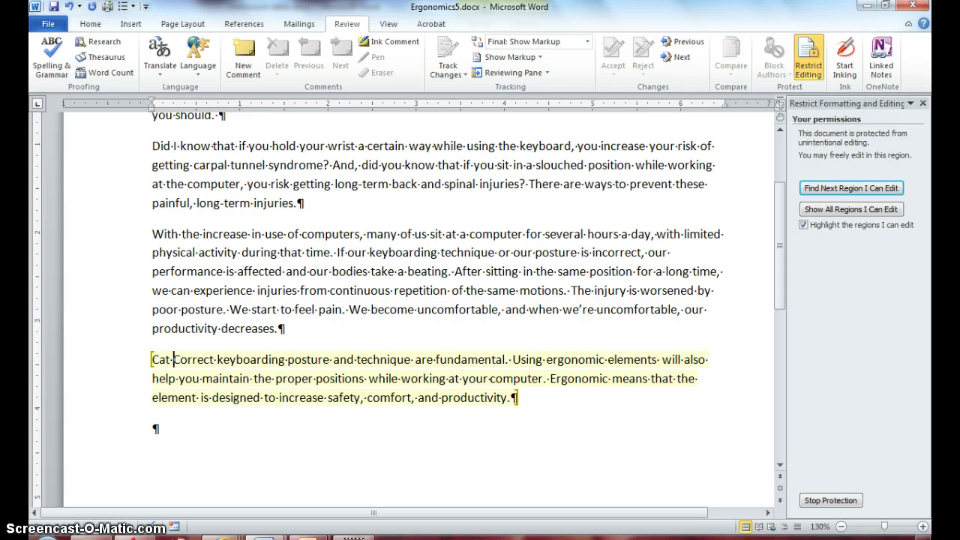
key(BackSpace)
key(BackSpace)
key(BackSpace)
key(BackSpace)
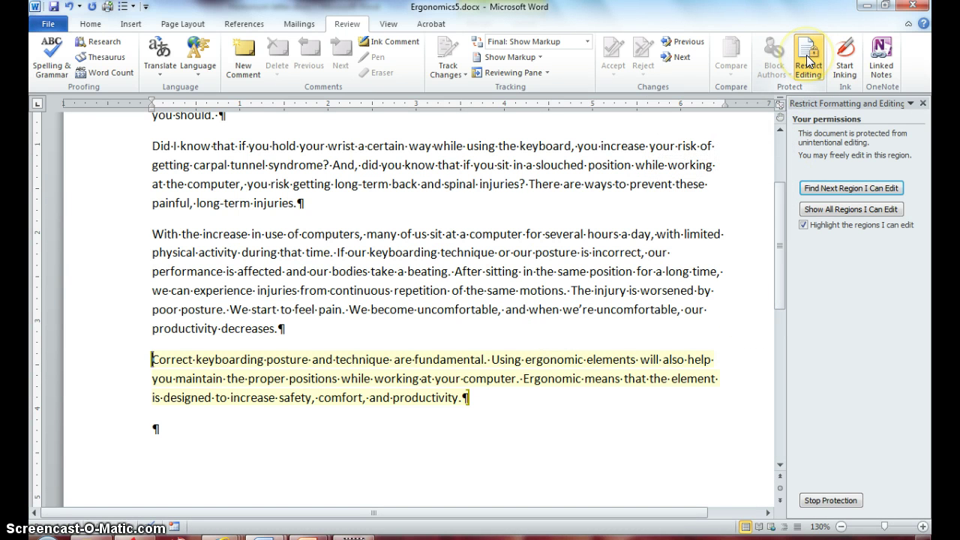
- Open the password prompt for stopping protection, cancel it, and save the protected document
click(833, 501)
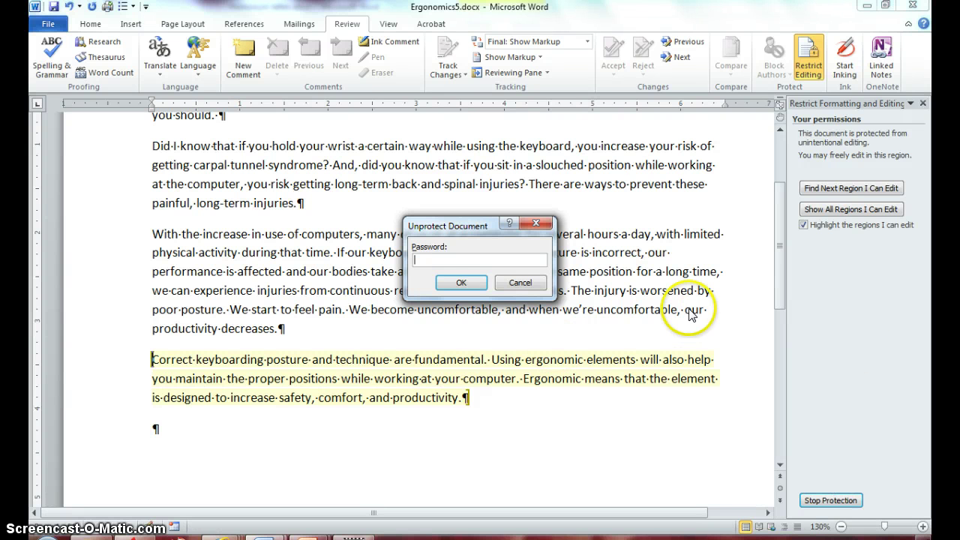
click(503, 283)
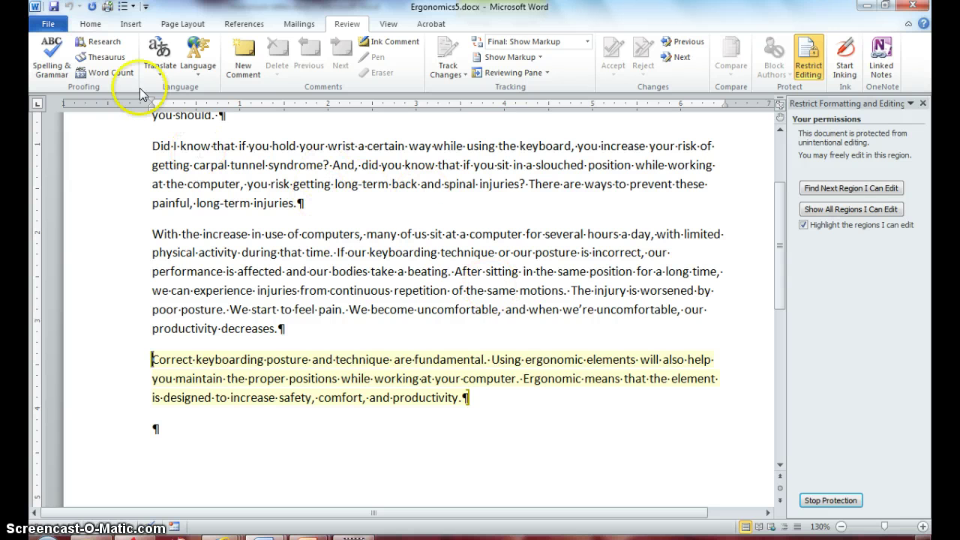
click(52, 9)
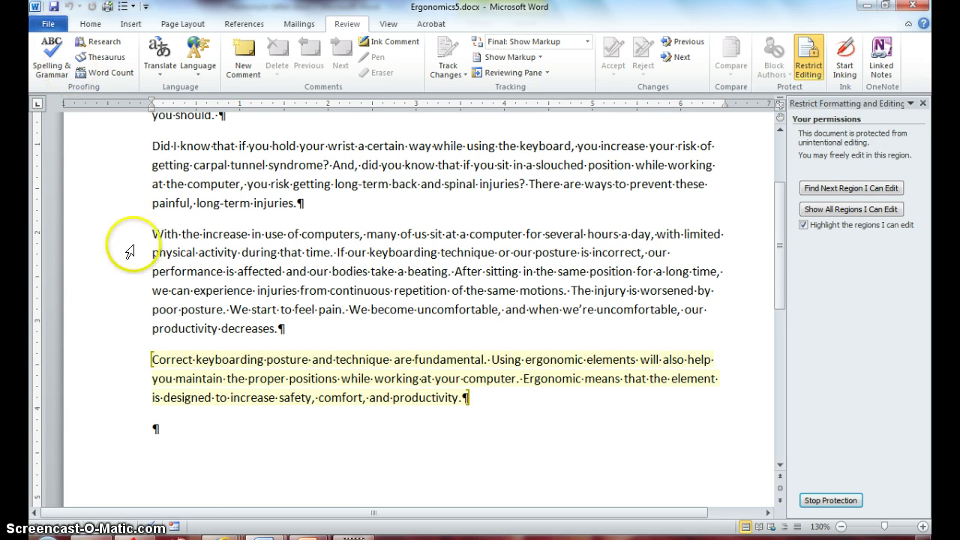